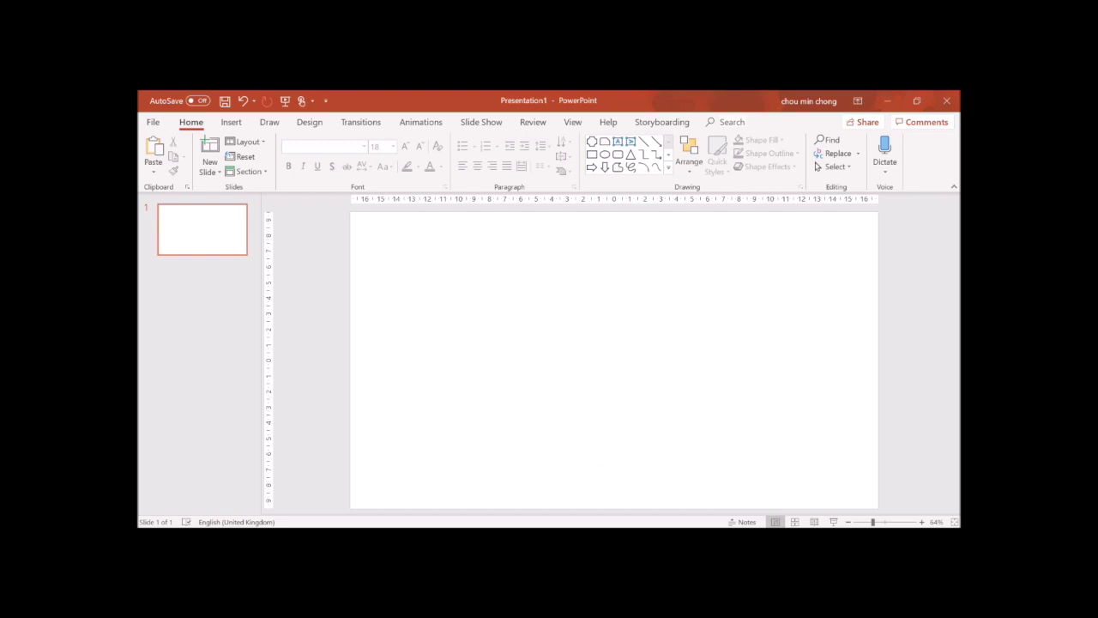
Draw a plaque shape about 9.5 cm square in the upper middle of the slide and enlarge its concave corner cutouts
click(237, 125)
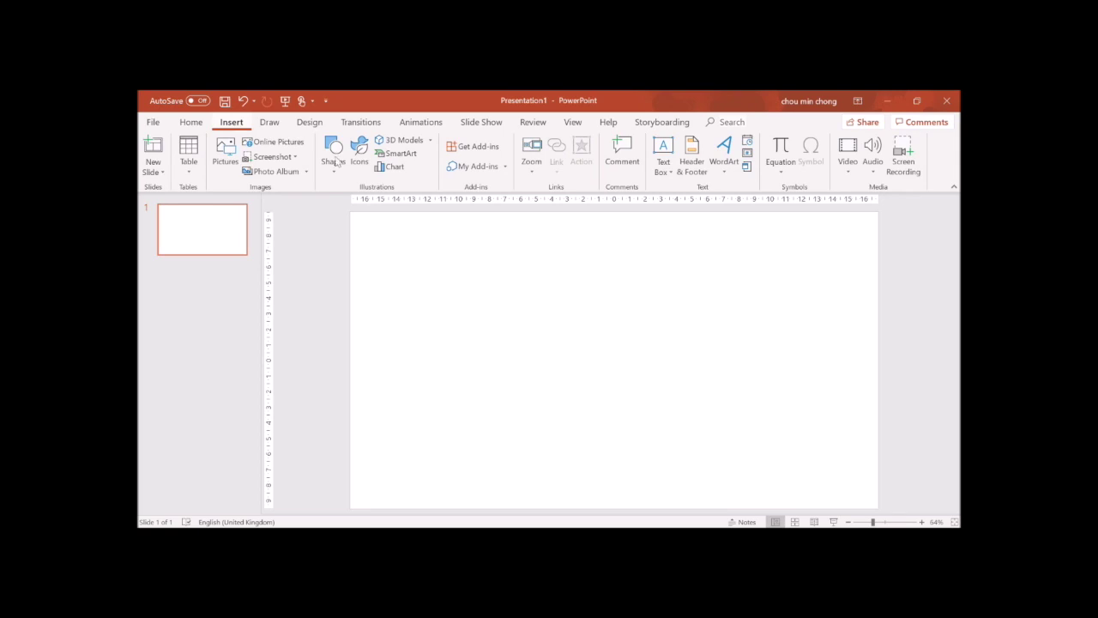
click(337, 151)
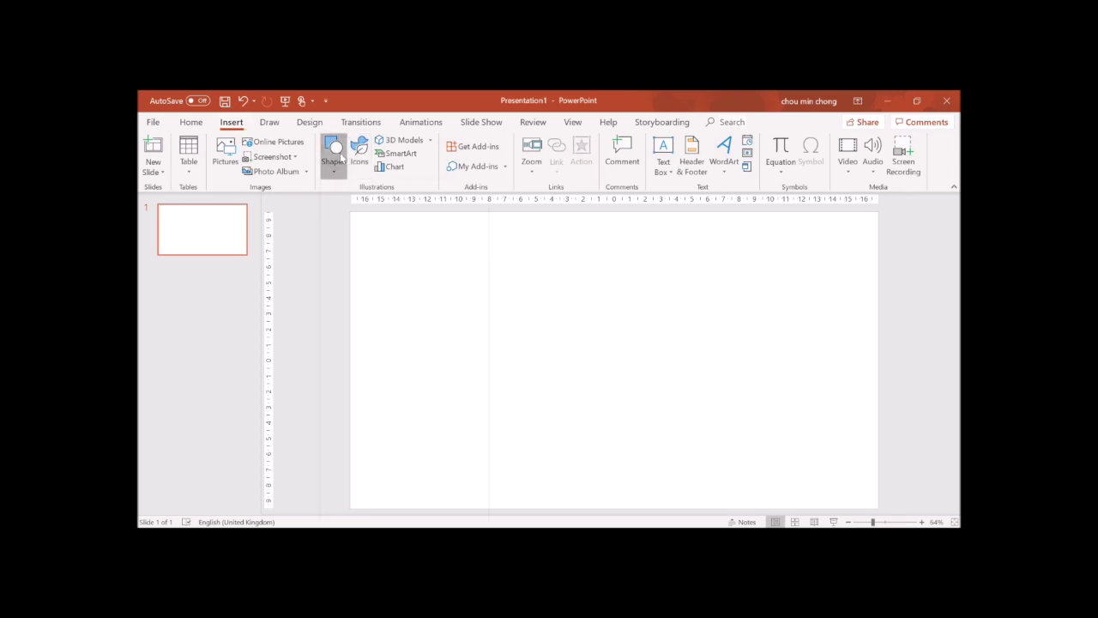
click(340, 157)
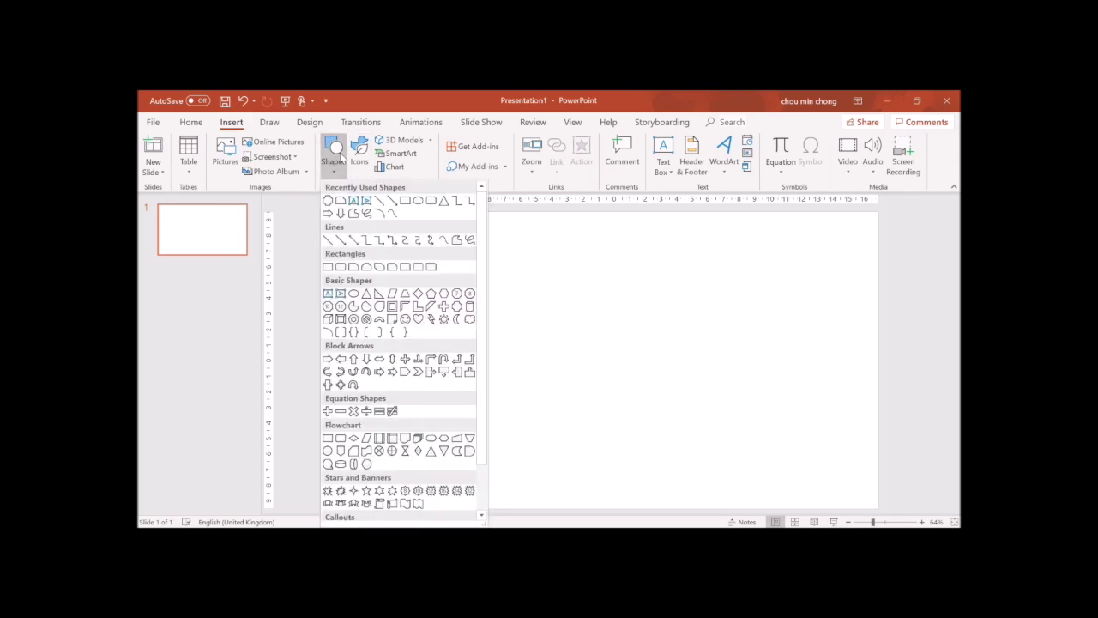
click(328, 214)
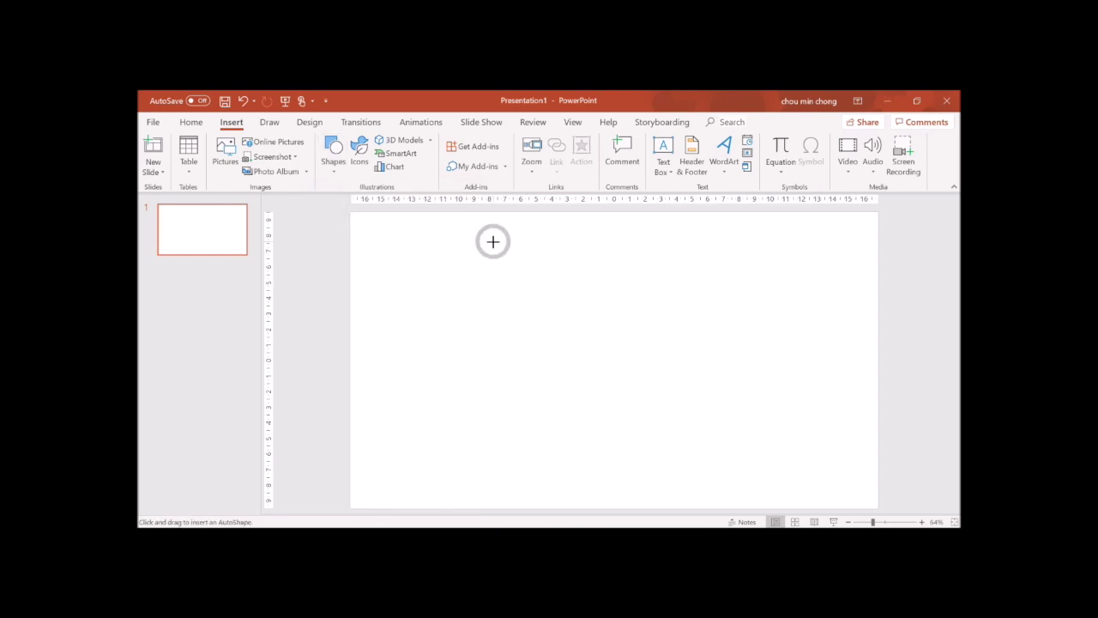
mouse_move(494, 242)
mouse_down()
mouse_move(599, 334)
mouse_move(640, 389)
mouse_up()
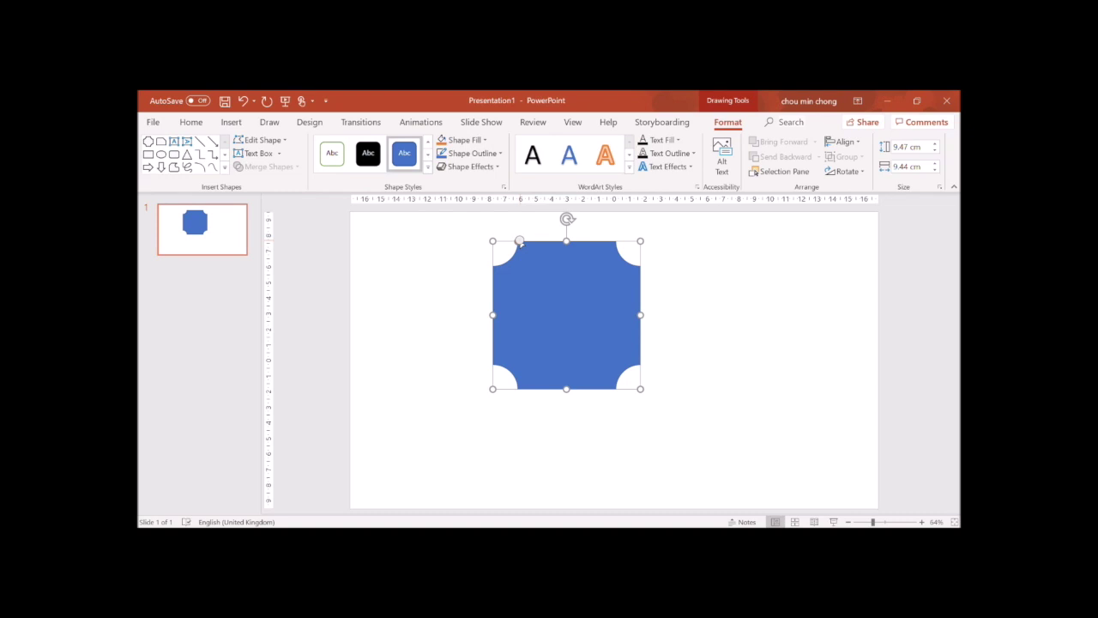
drag(519, 242, 536, 242)
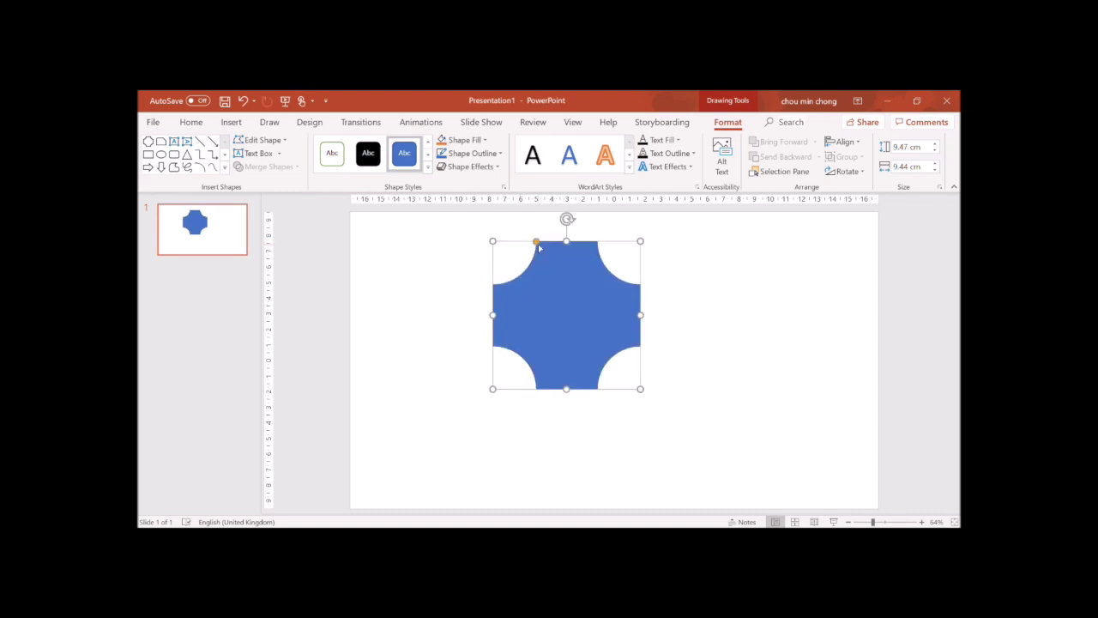
click(717, 321)
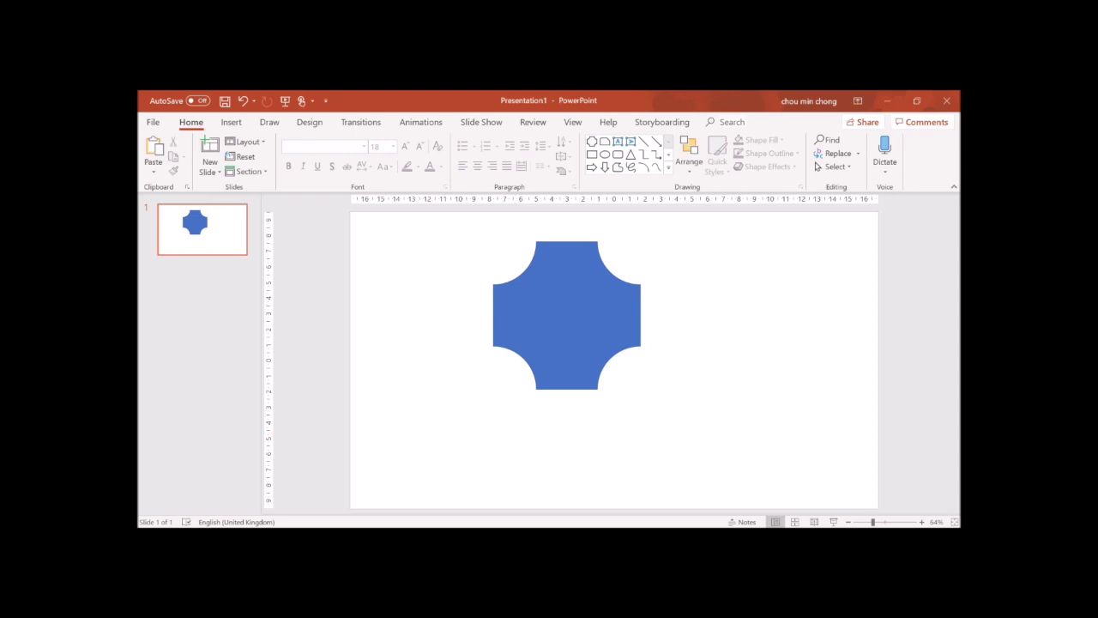
Switch to the web browser and search Google Images for "leukocyte"
key(alt+Tab)
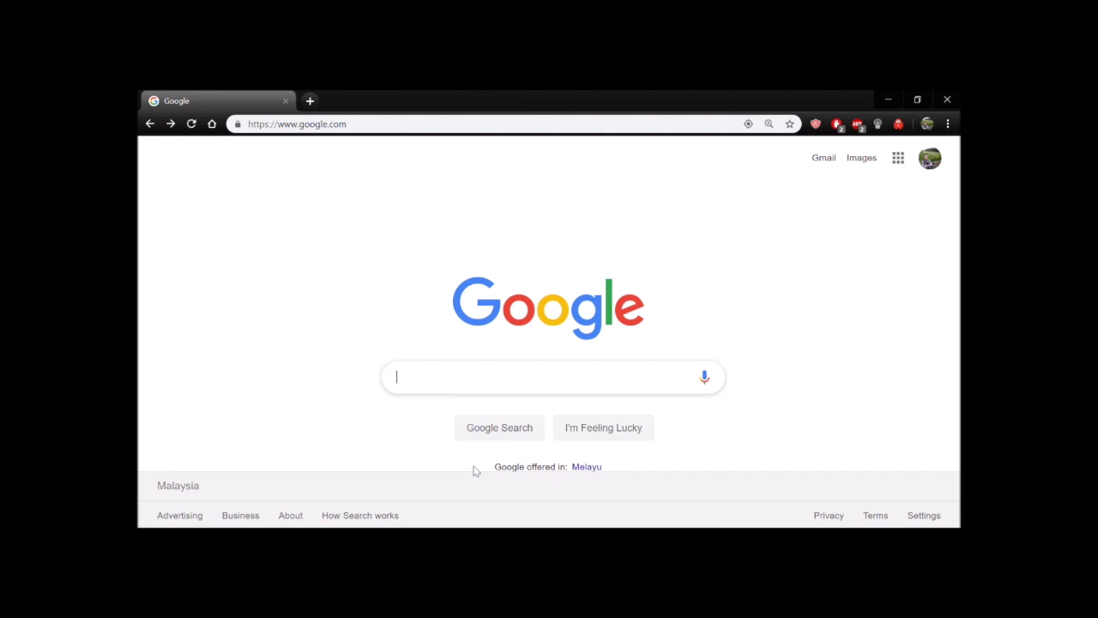
text(leukocyte)
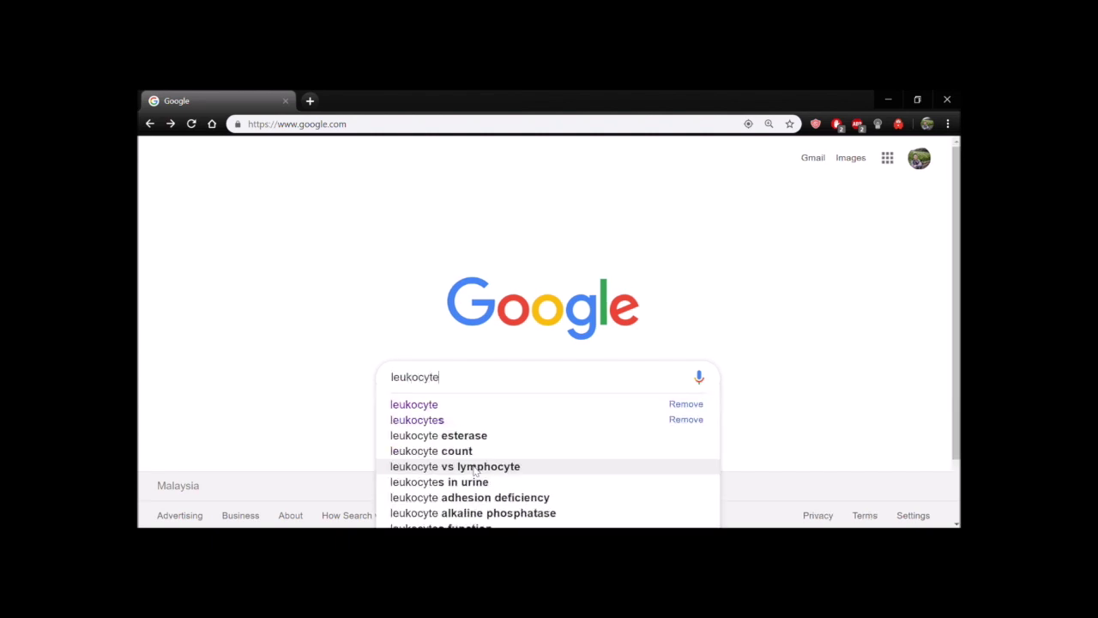
key(Return)
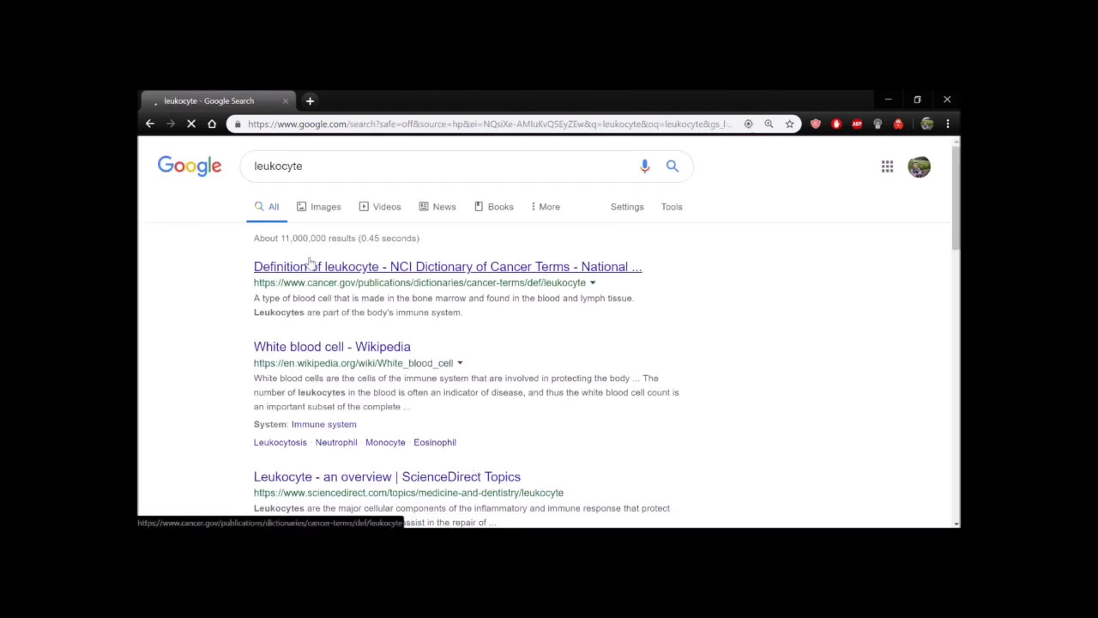
click(334, 212)
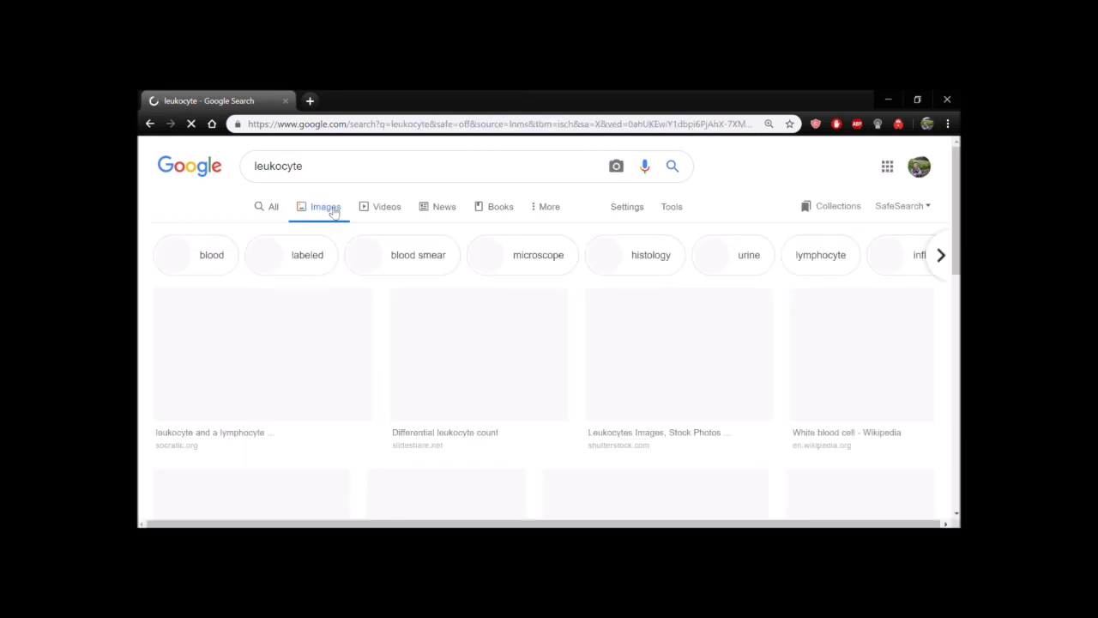
Filter the image results to transparent pictures labeled for reuse with modification
click(675, 209)
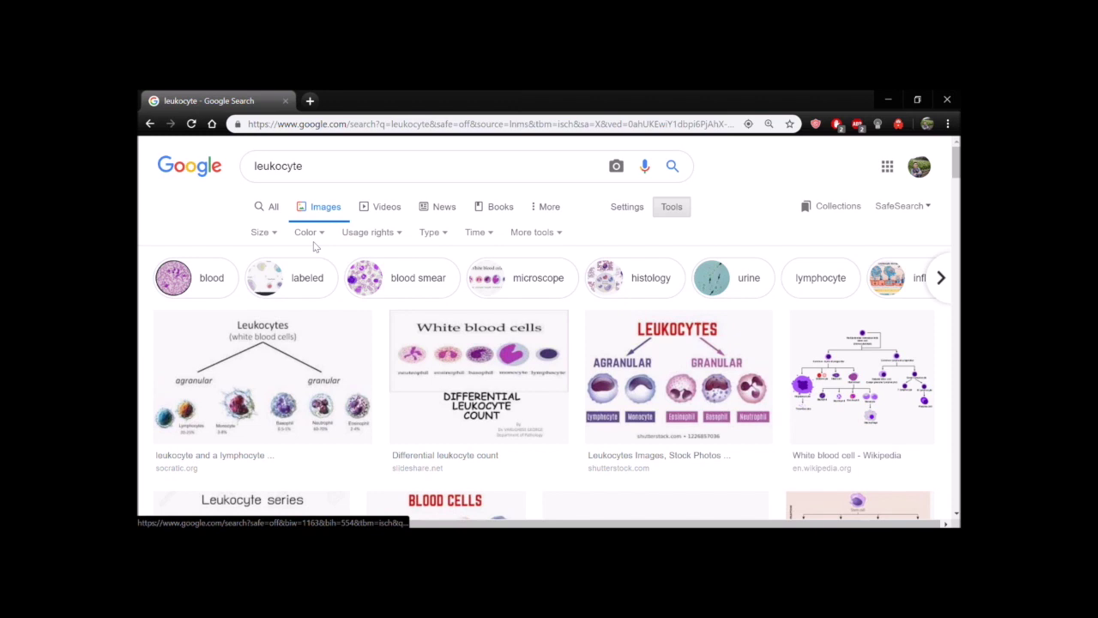
click(309, 234)
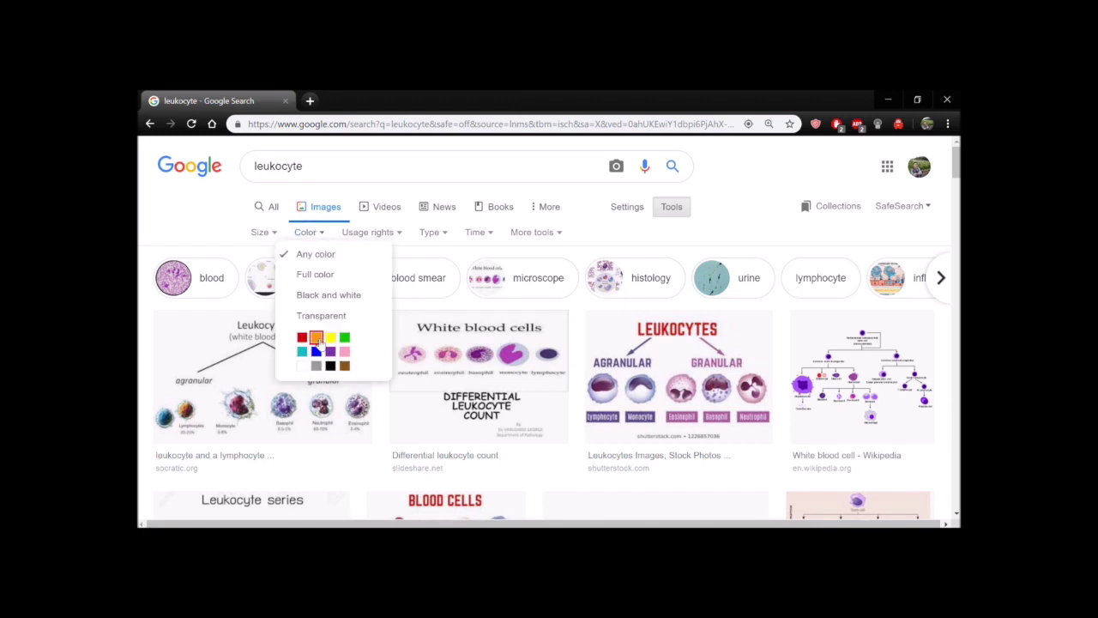
click(320, 317)
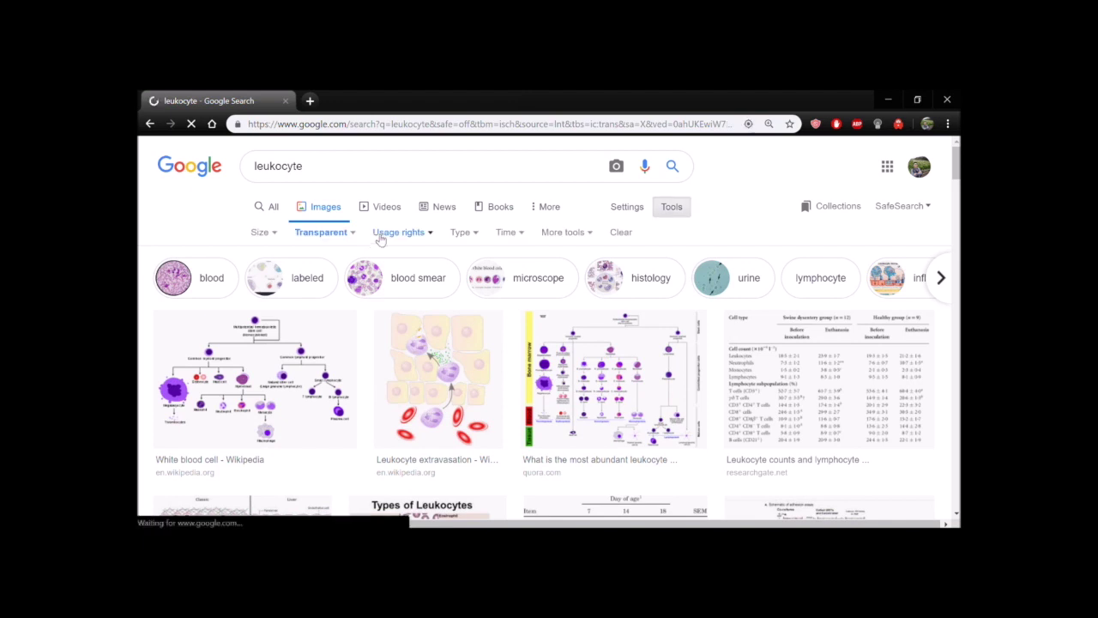
click(390, 232)
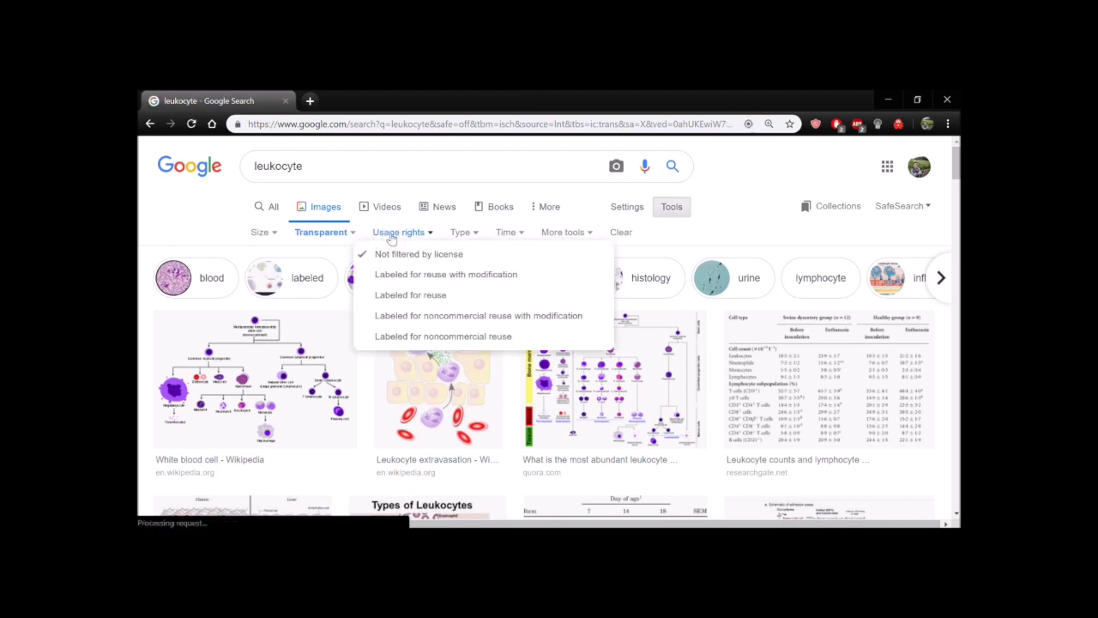
click(423, 275)
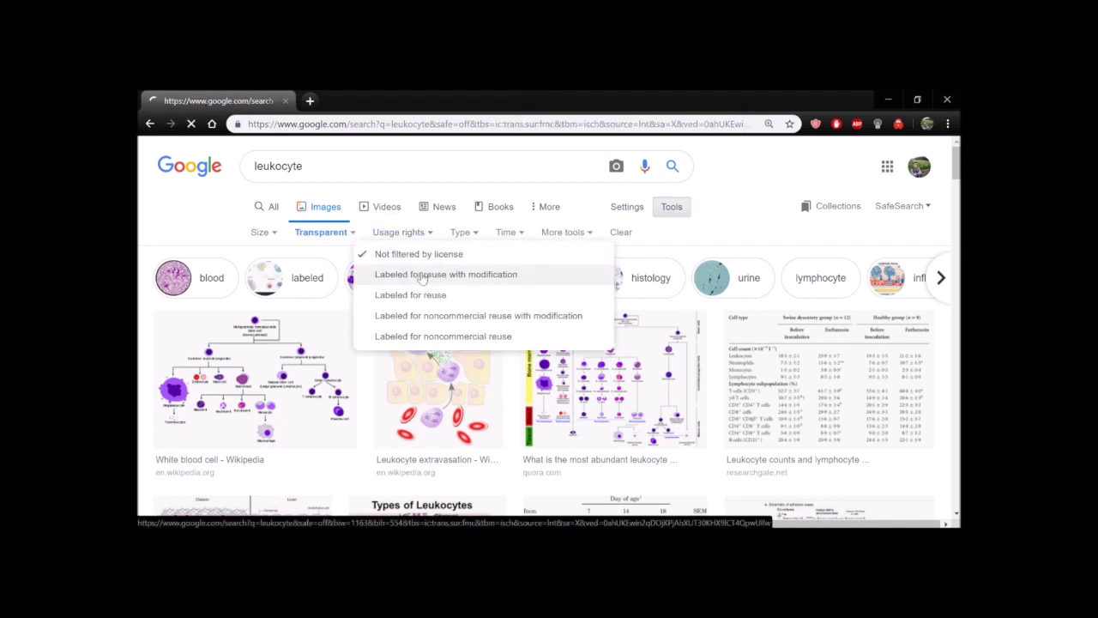
Copy the Wikipedia blood cell diagram from the image results and paste it onto the PowerPoint slide
click(315, 356)
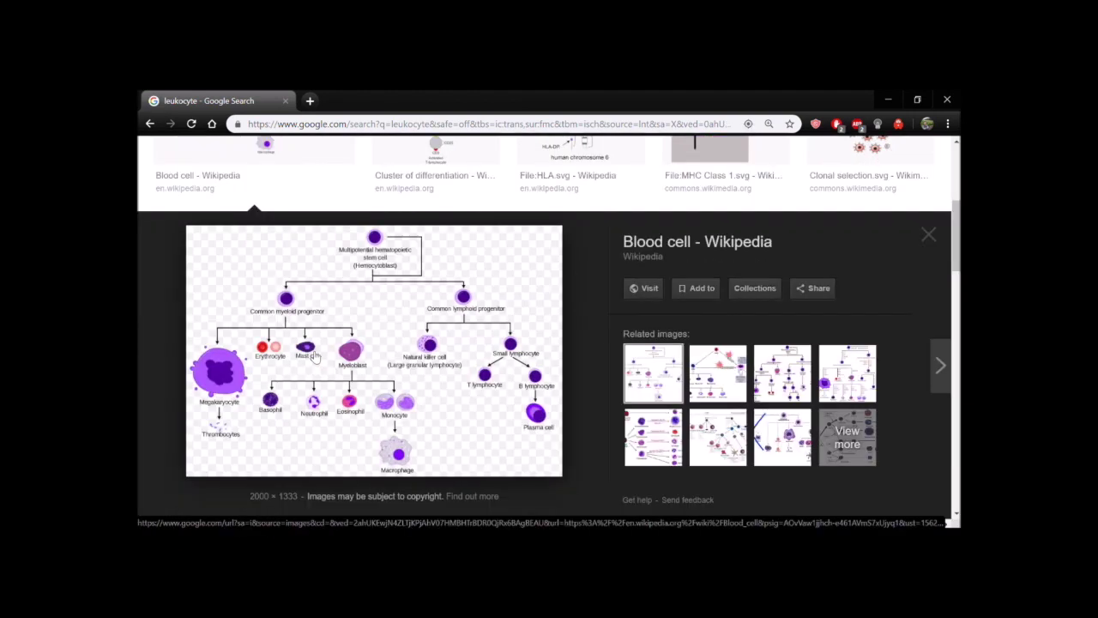
right_click(391, 391)
click(447, 273)
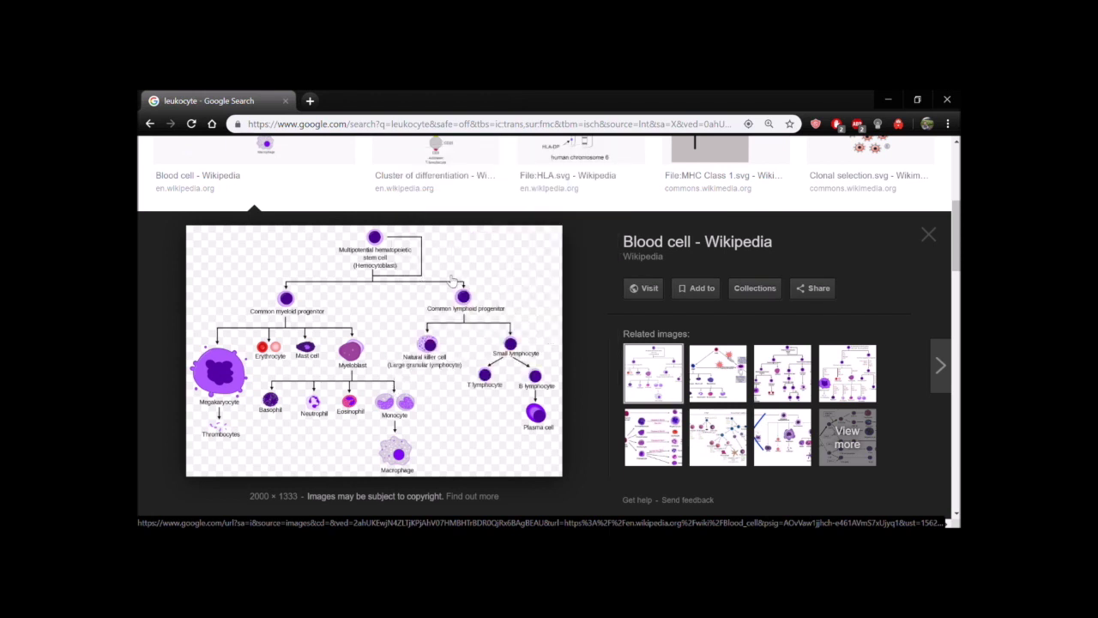
key(alt+Tab)
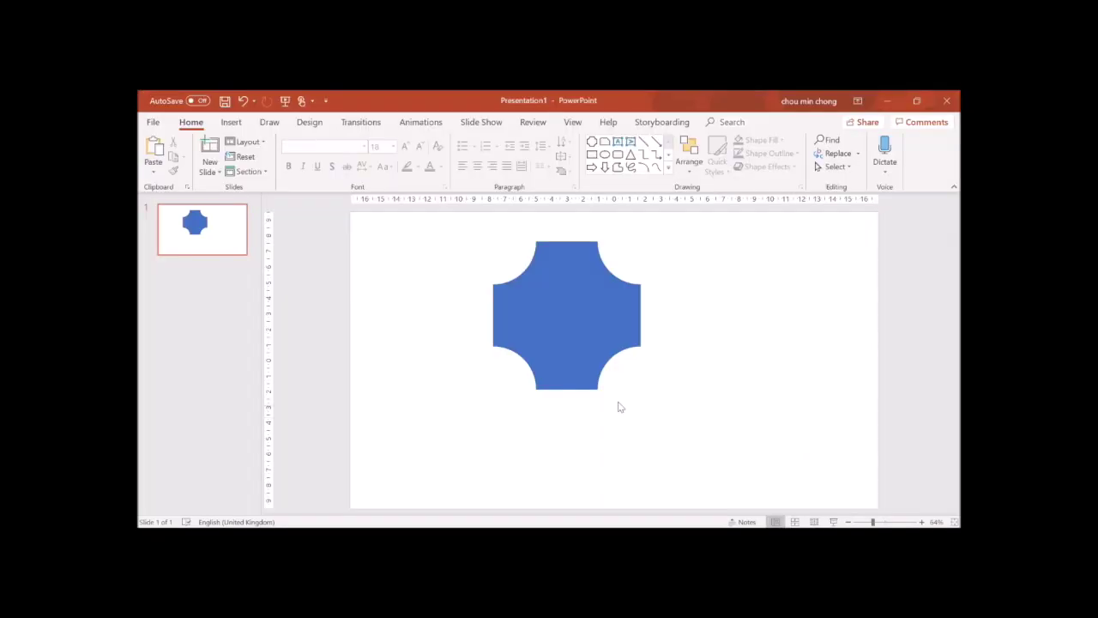
key(ctrl+v)
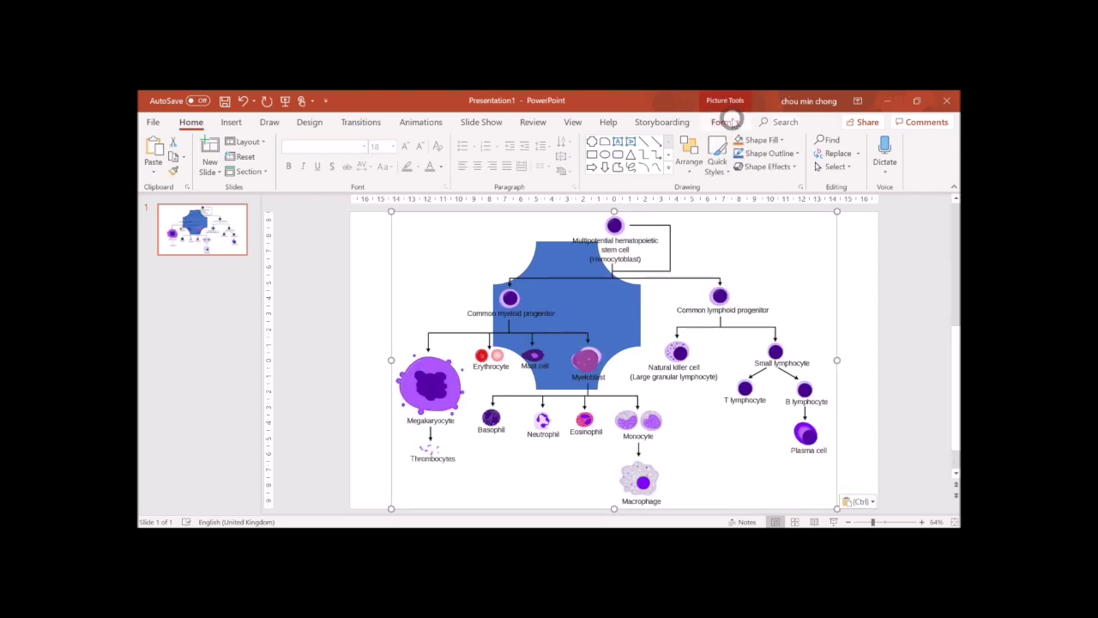
Crop the pasted diagram to the macrophage cell, then enlarge it and place it over the blue shape's lower-right corner
click(731, 122)
click(838, 150)
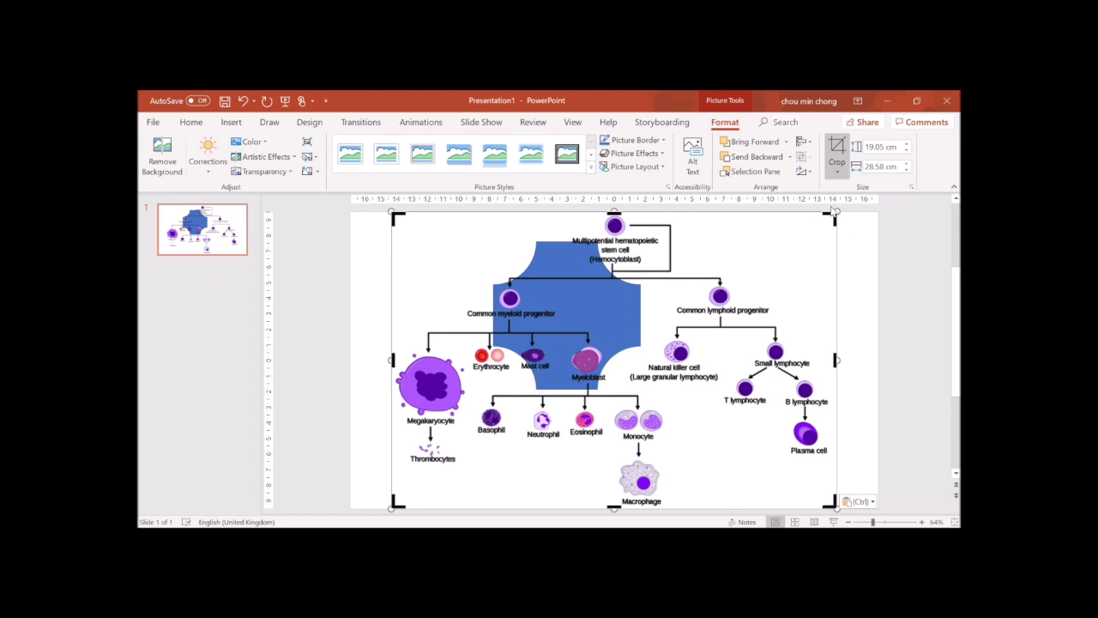
drag(836, 212, 666, 458)
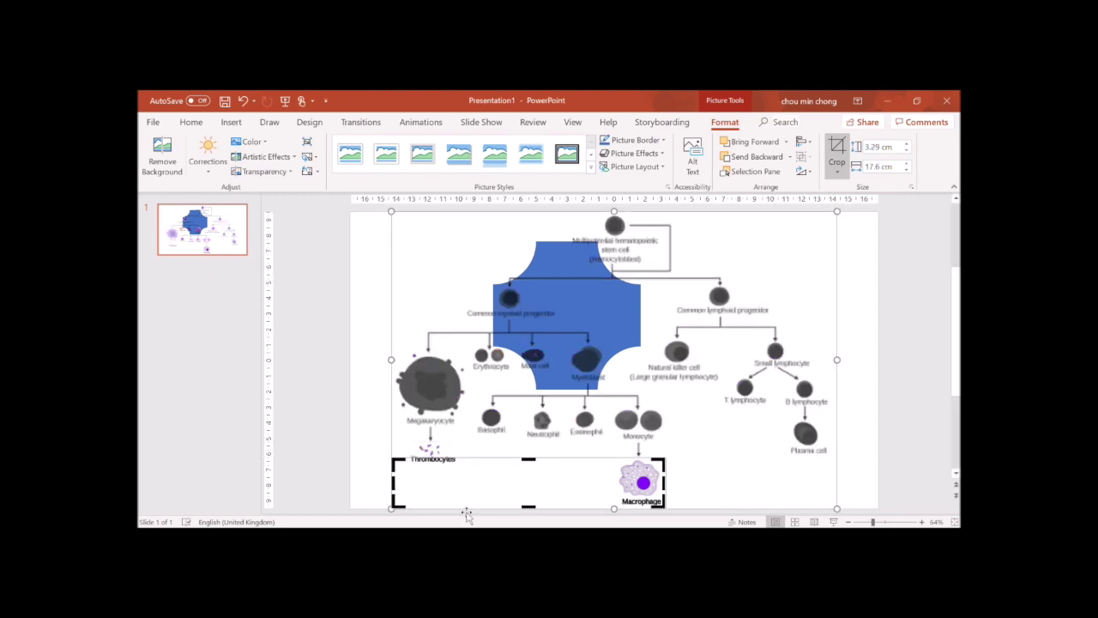
click(535, 489)
drag(595, 488, 689, 404)
click(347, 453)
click(574, 331)
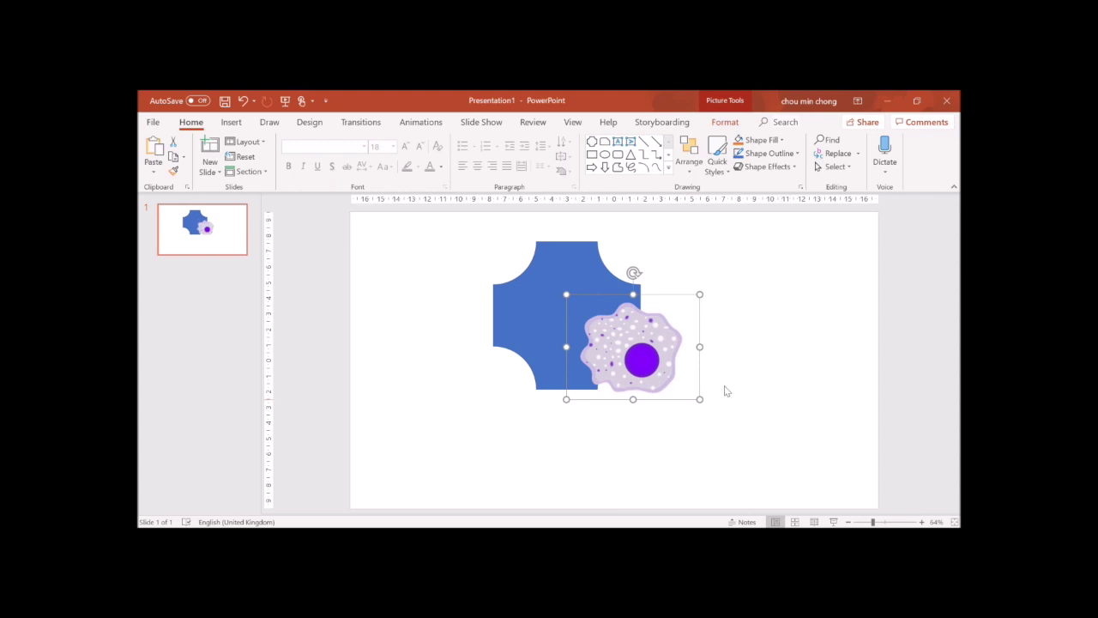
Select the blue shape together with the macrophage and save them as a PNG picture named "trigger"
shift+click(530, 315)
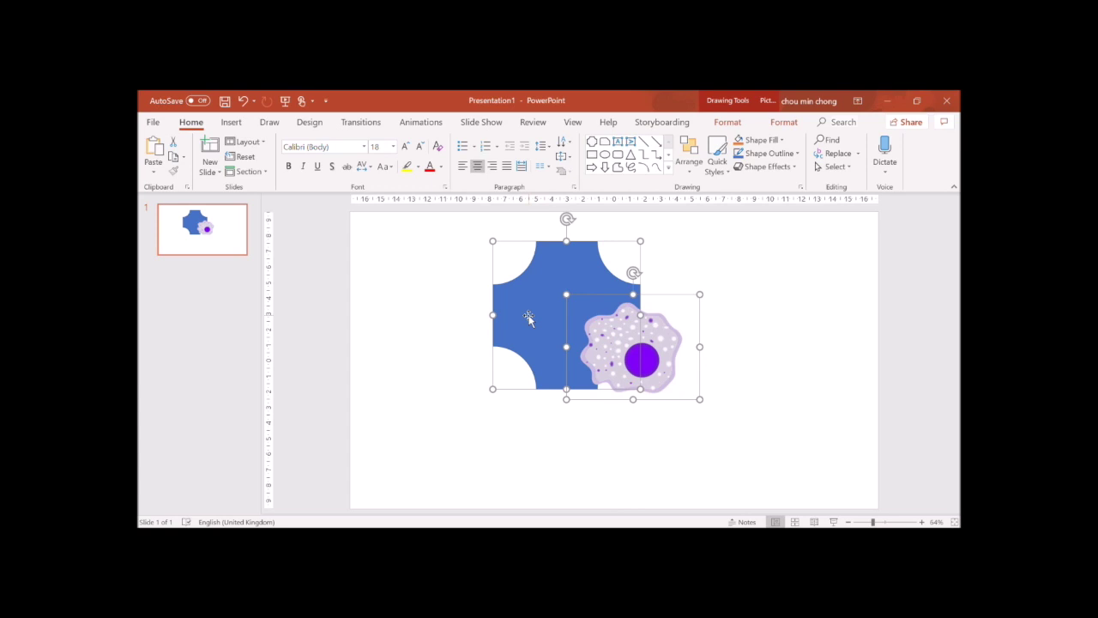
right_click(632, 335)
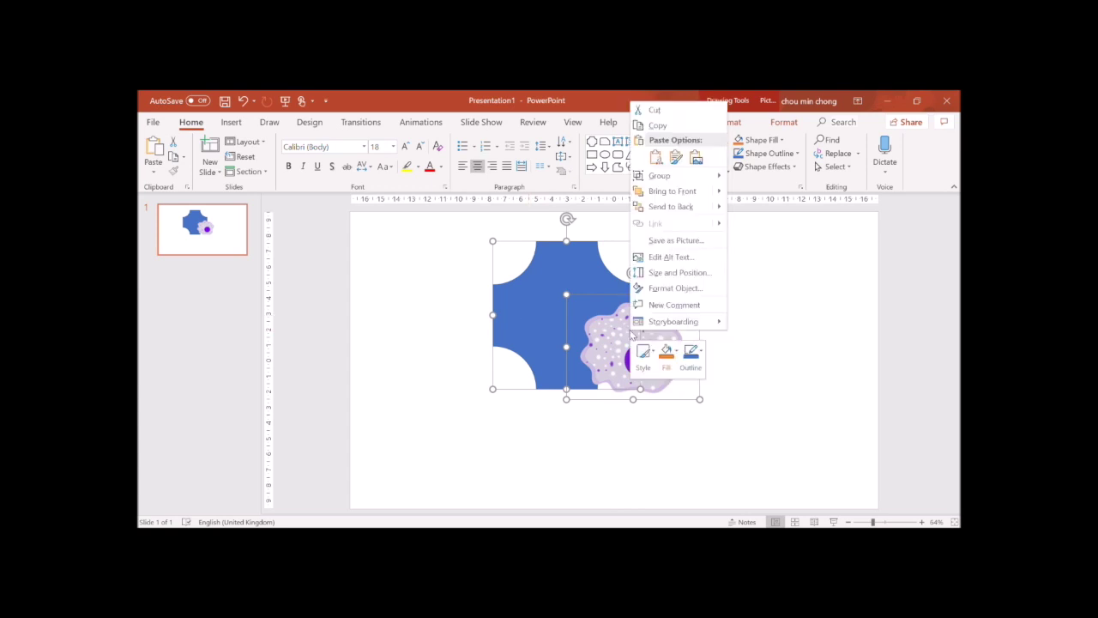
click(673, 241)
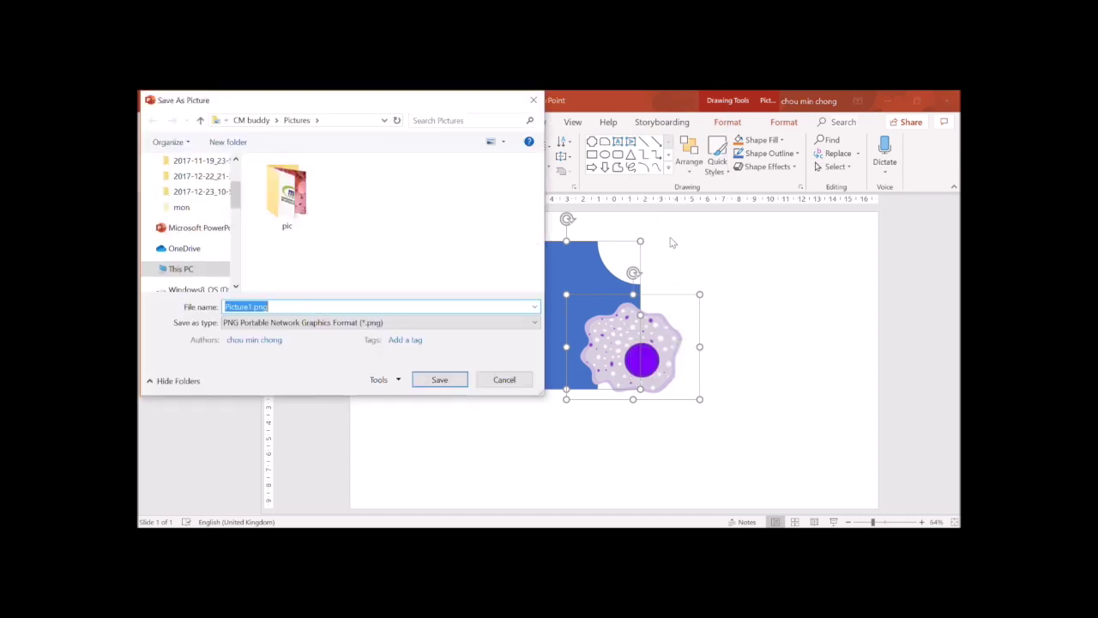
text(trigger)
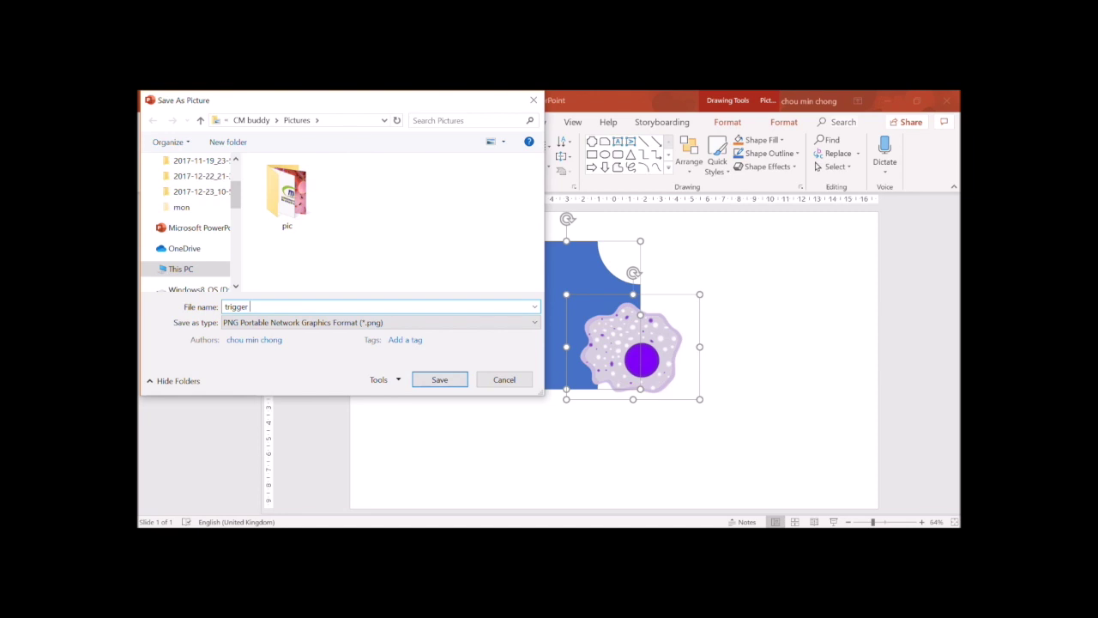
key(Return)
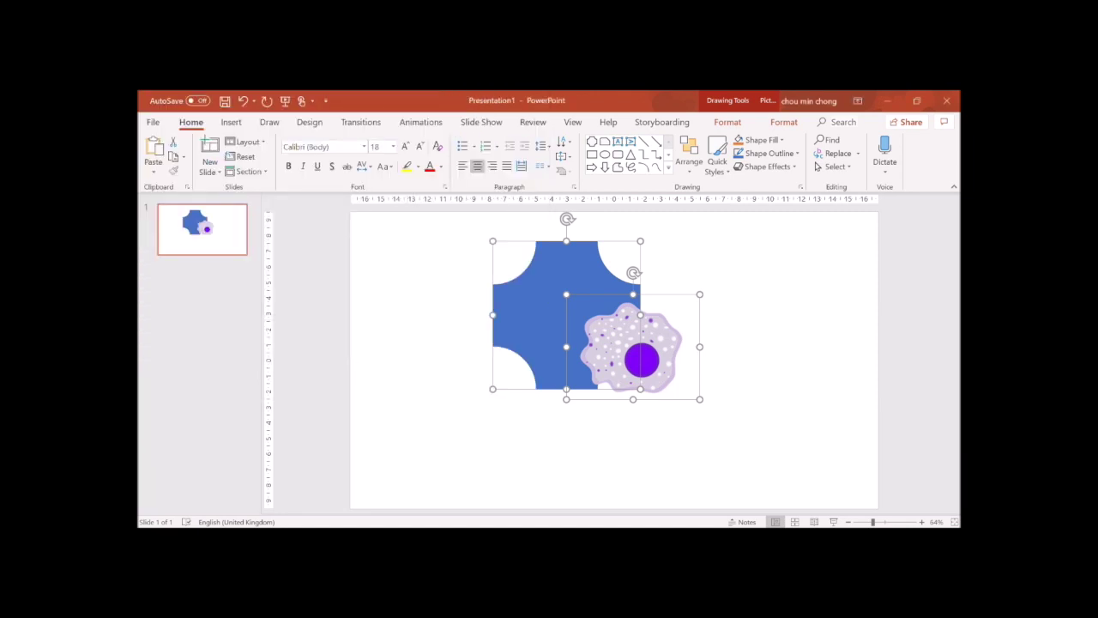
Examine the combined cell and black shape designs on slides 2 and 3 of trigger.pptx
click(425, 413)
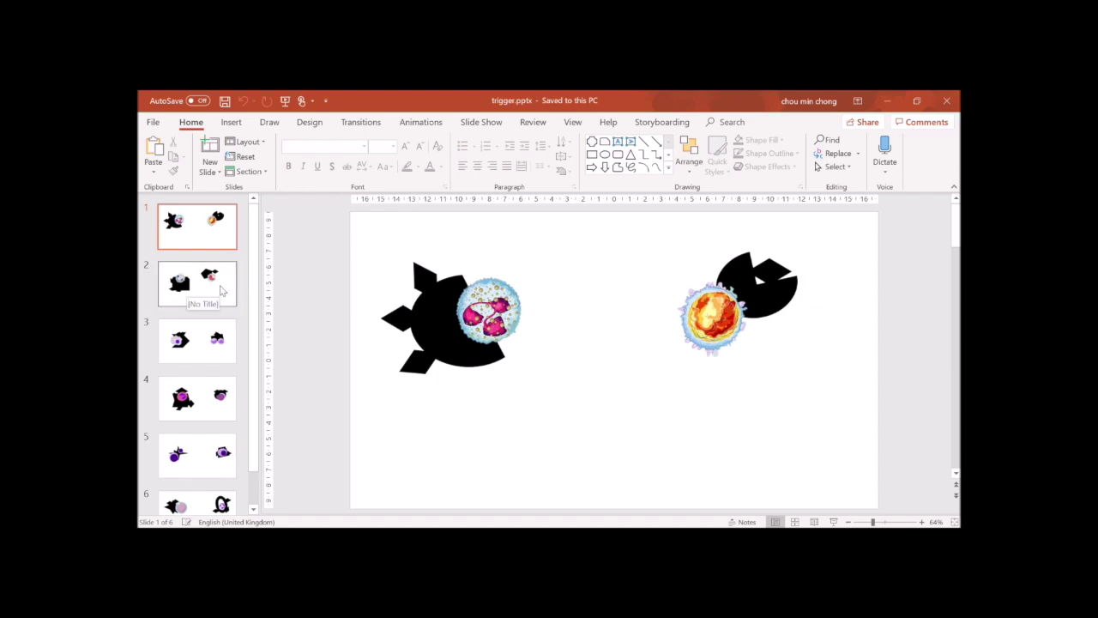
click(220, 291)
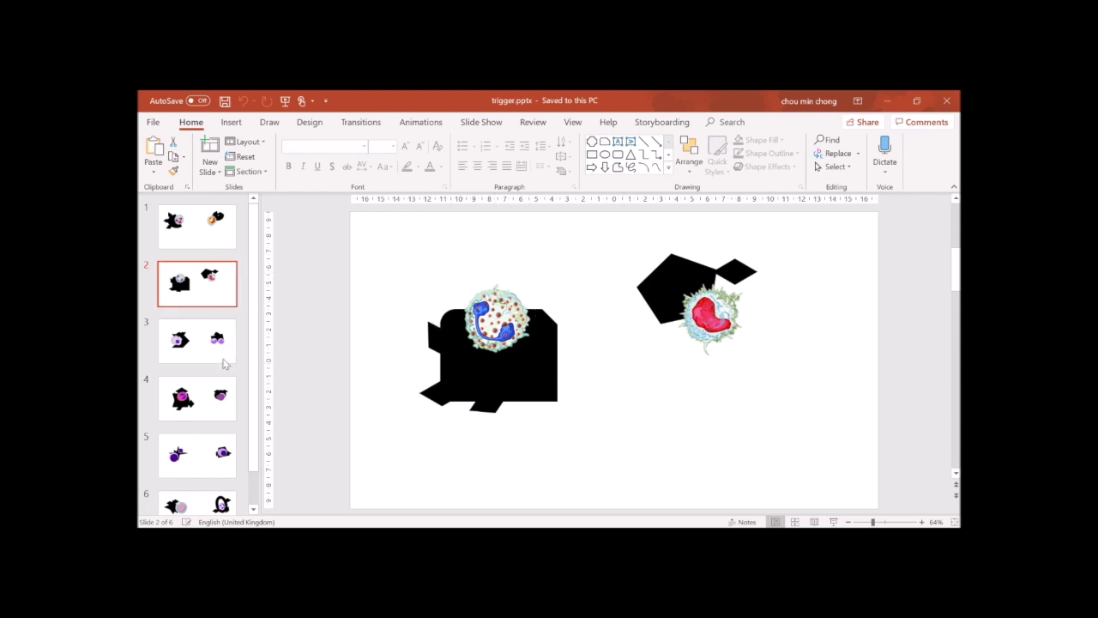
click(216, 360)
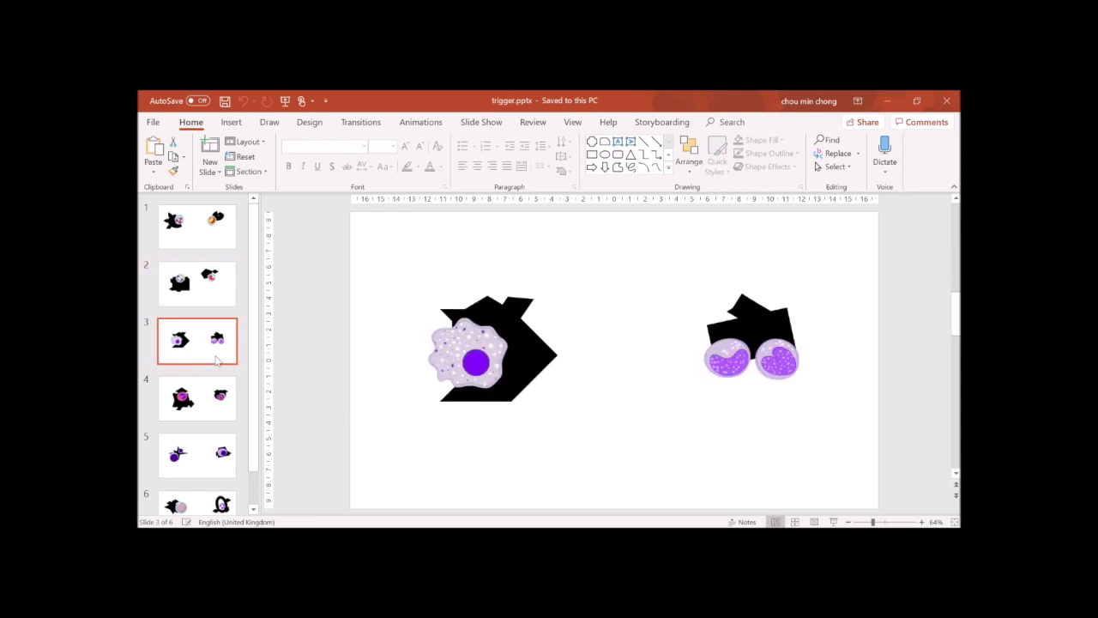